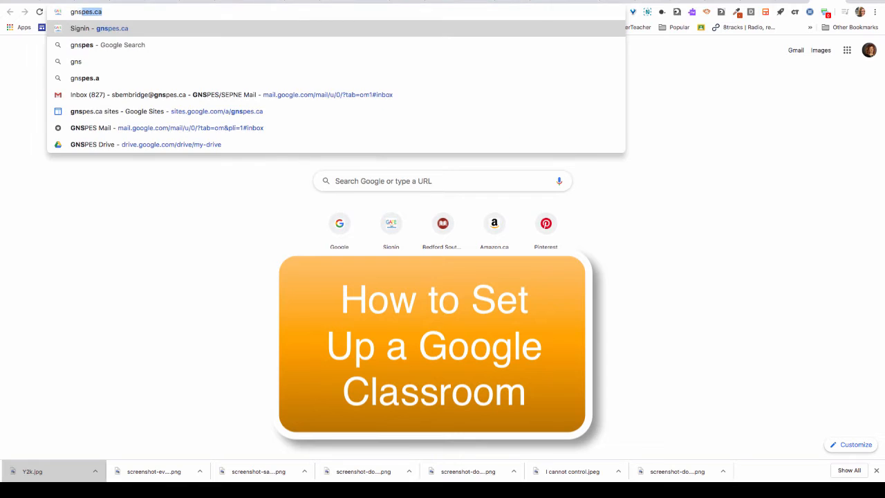
# Step: Load the gnspes.ca site in Google Chrome
pyautogui.write('a')
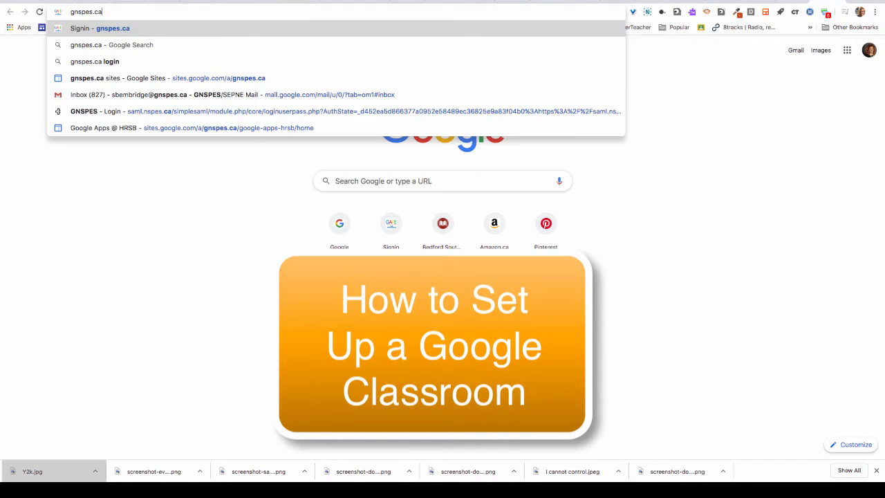
pyautogui.press('Return')
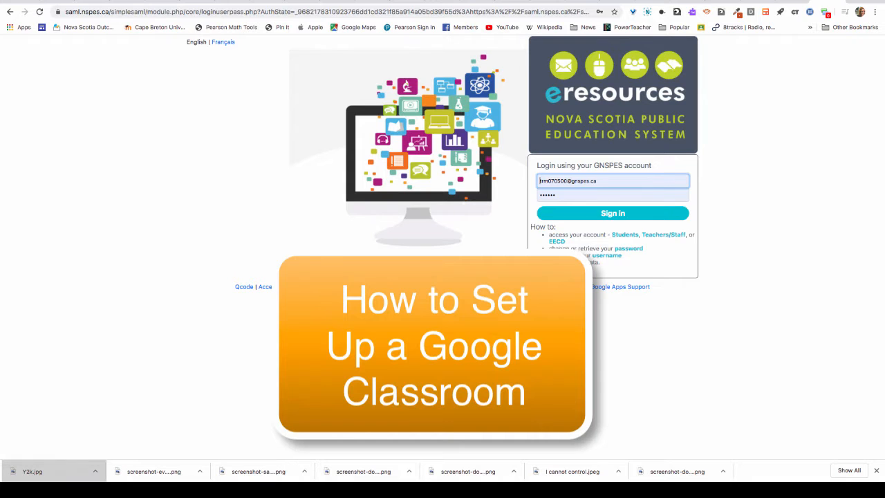
# Step: Replace the prefilled username with the GNSPES account name, enter the password and submit
pyautogui.moveTo(602, 181); pyautogui.dragTo(538, 181)
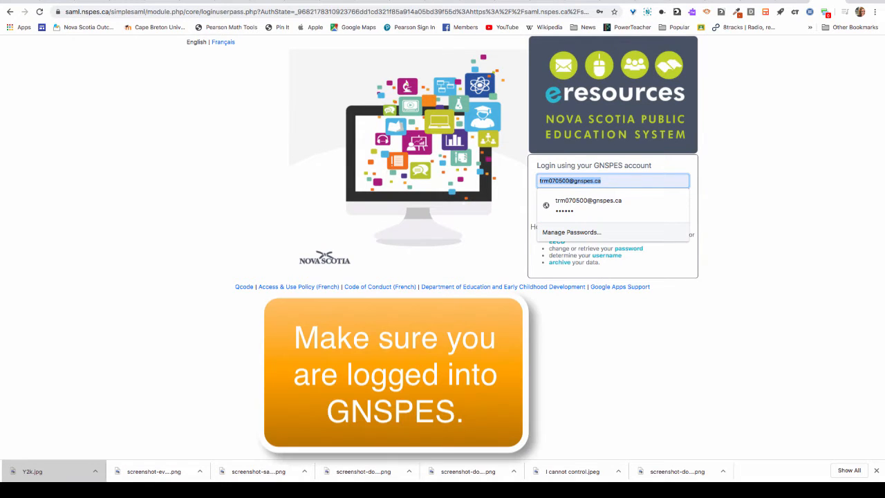
pyautogui.write('sbembridge')
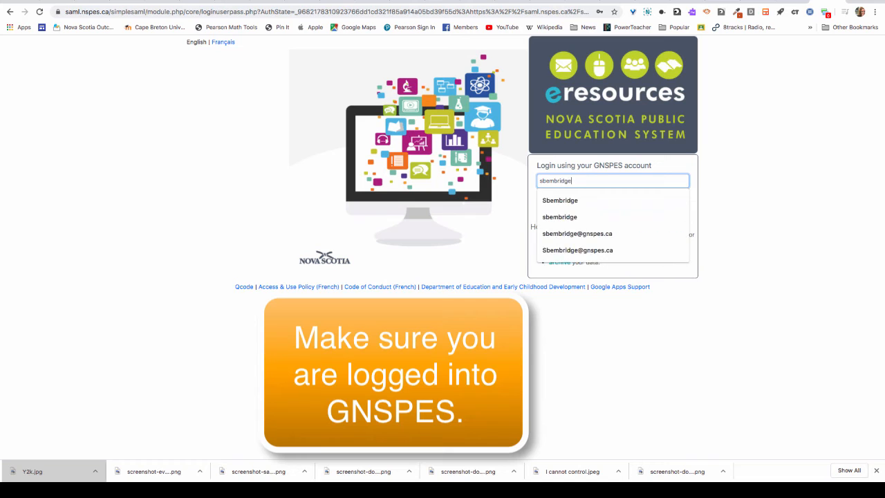
pyautogui.press('Tab')
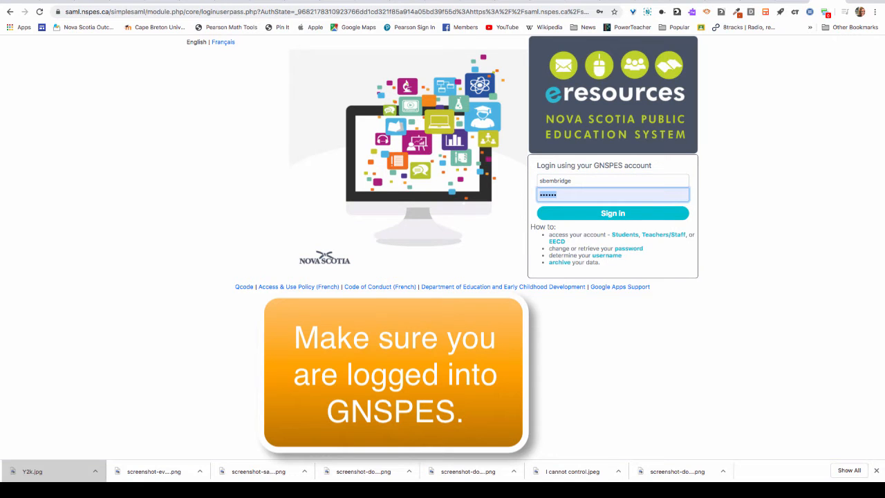
pyautogui.write('••••••••••')
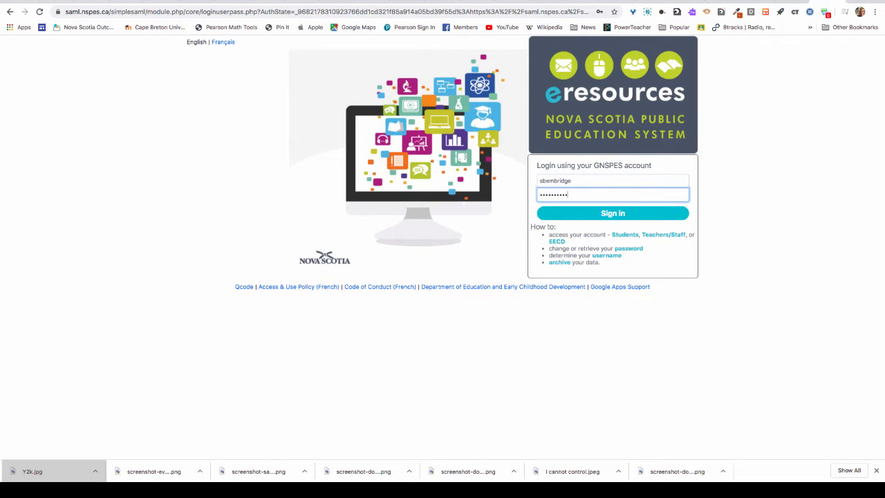
pyautogui.write('••••••')
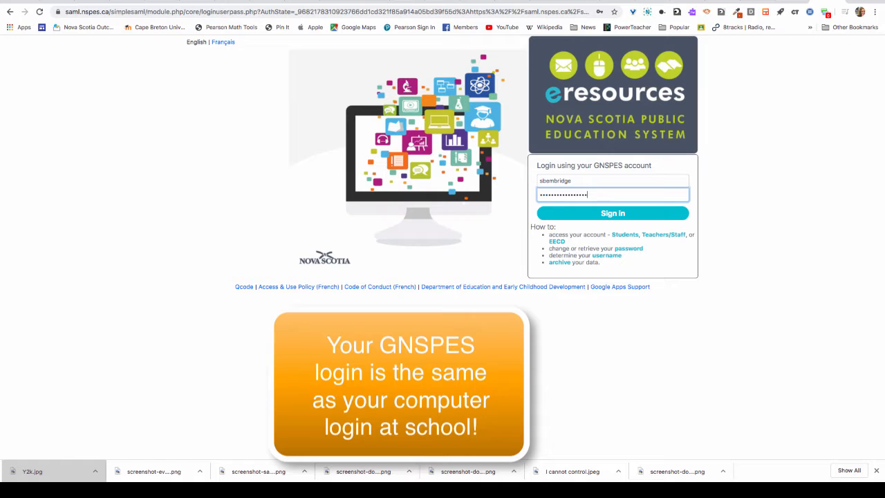
pyautogui.press('Return')
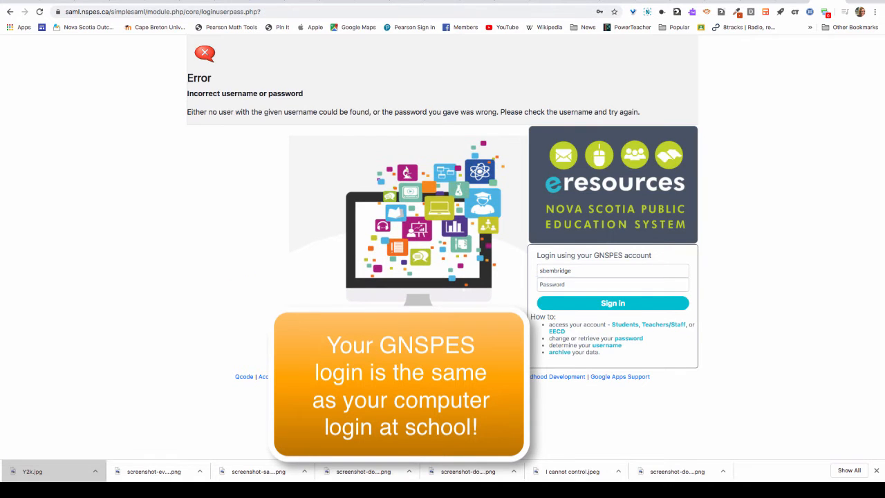
# Step: Re-enter the account password after the login error and sign in again
pyautogui.click(603, 285)
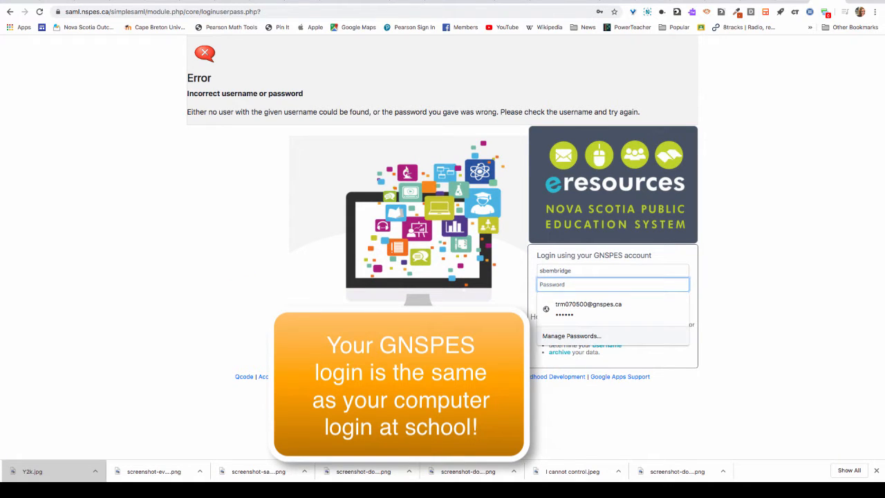
pyautogui.write('••••••')
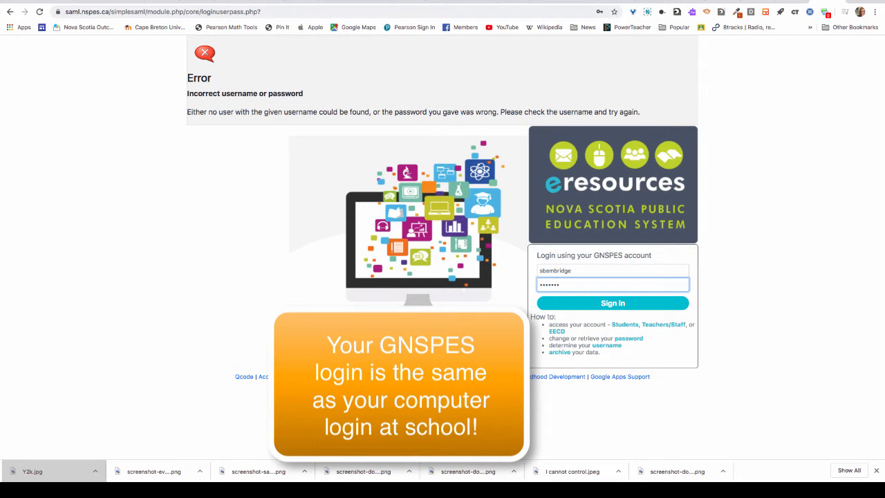
pyautogui.press('BackSpace')
pyautogui.press('BackSpace')
pyautogui.press('BackSpace')
pyautogui.press('BackSpace')
pyautogui.press('BackSpace')
pyautogui.press('BackSpace')
pyautogui.press('BackSpace')
pyautogui.write('••••••••••••')
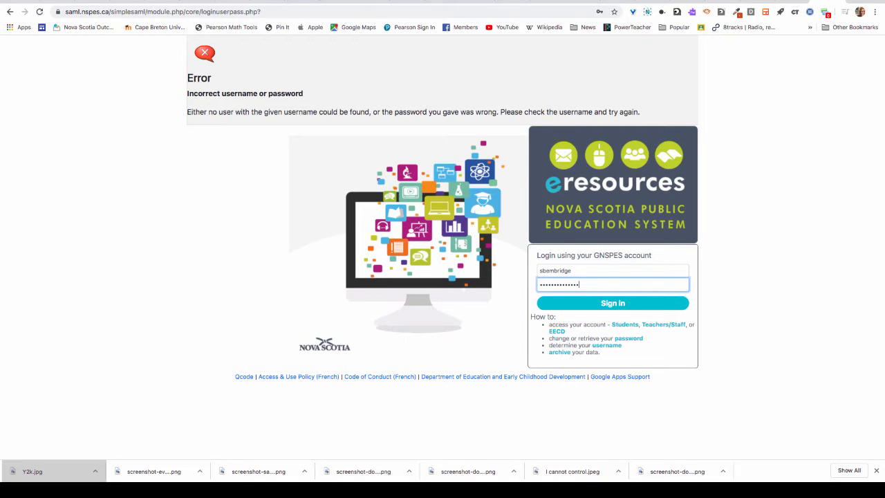
pyautogui.press('Return')
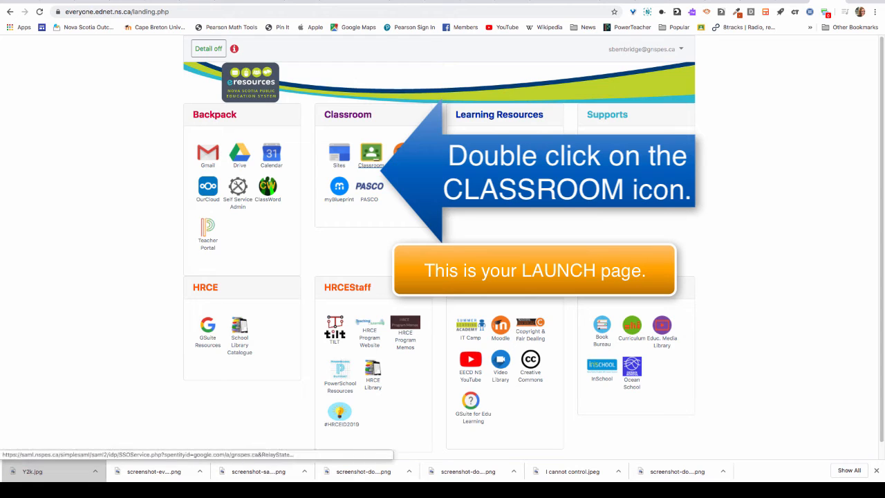
# Step: Launch Classroom from the eResources launch page's Classroom section
pyautogui.doubleClick(371, 165)
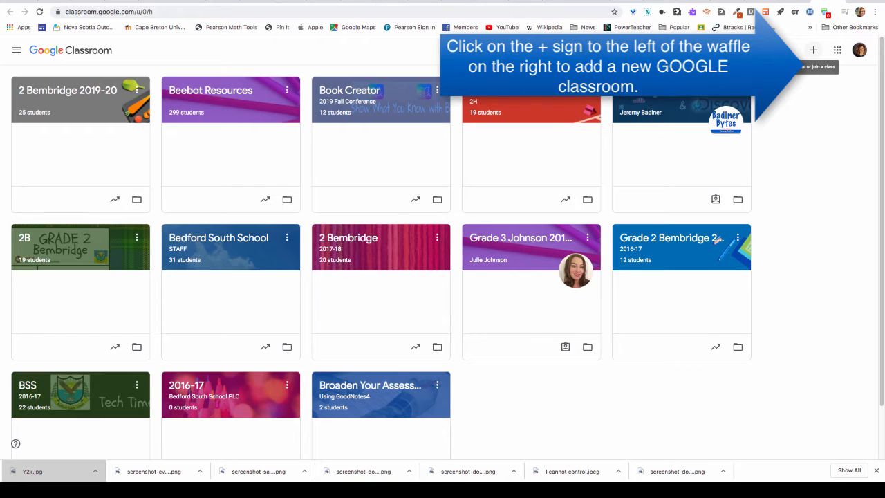
# Step: Choose Create class from the + menu
pyautogui.click(813, 50)
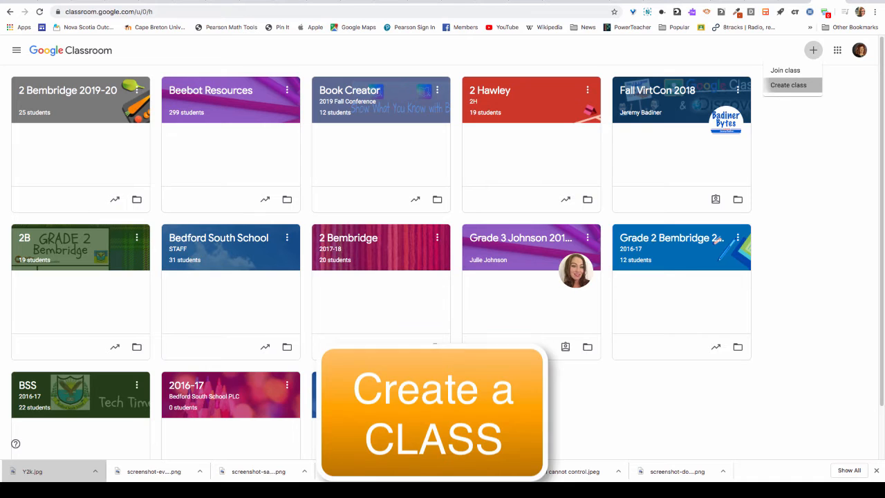
pyautogui.click(788, 84)
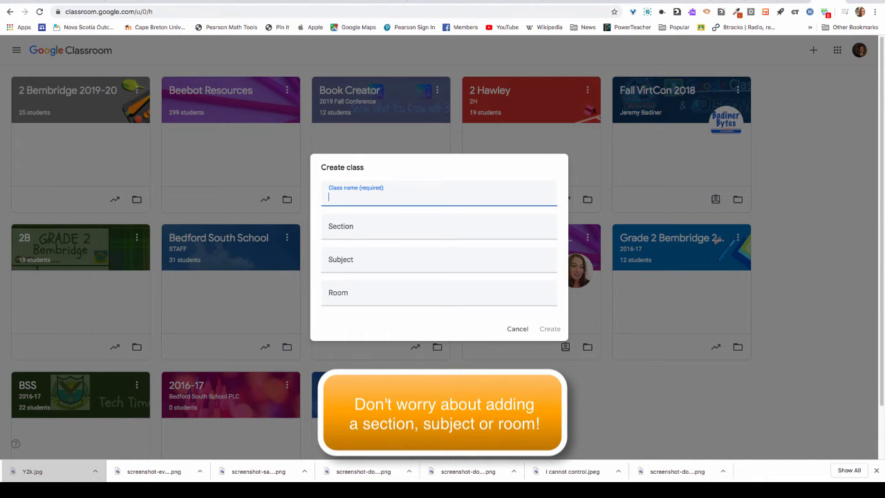
# Step: Start a class name '2 Bembridge 2', then abandon it without creating the class
pyautogui.write('2')
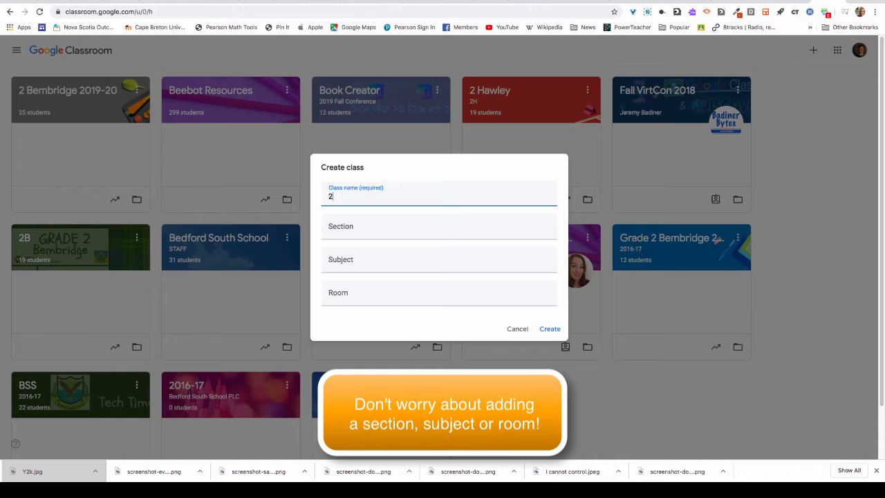
pyautogui.write(' Bembridge 2')
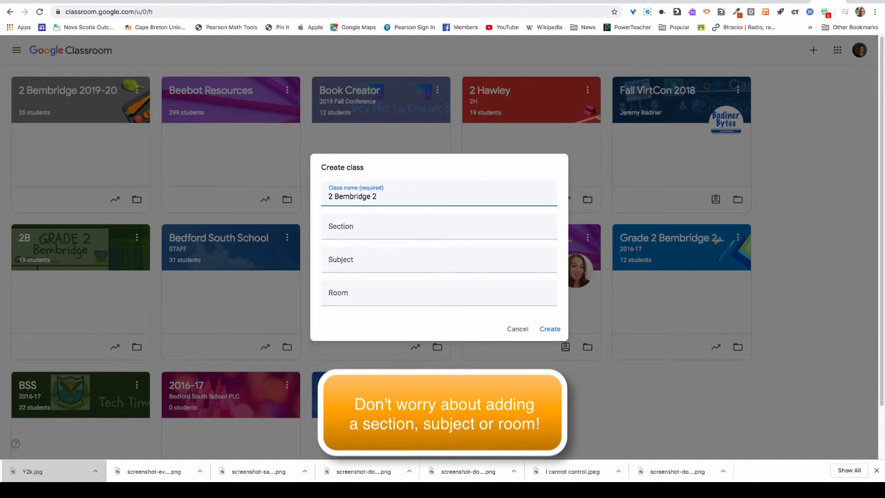
pyautogui.press('Return')
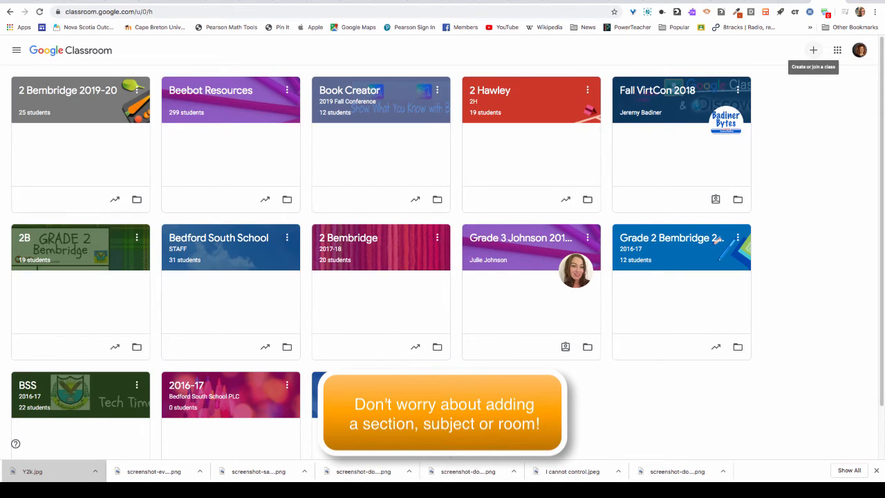
# Step: Create a new class named '2 Bembridge 2019-20 EXAMPLE' with section, subject and room blank
pyautogui.click(813, 50)
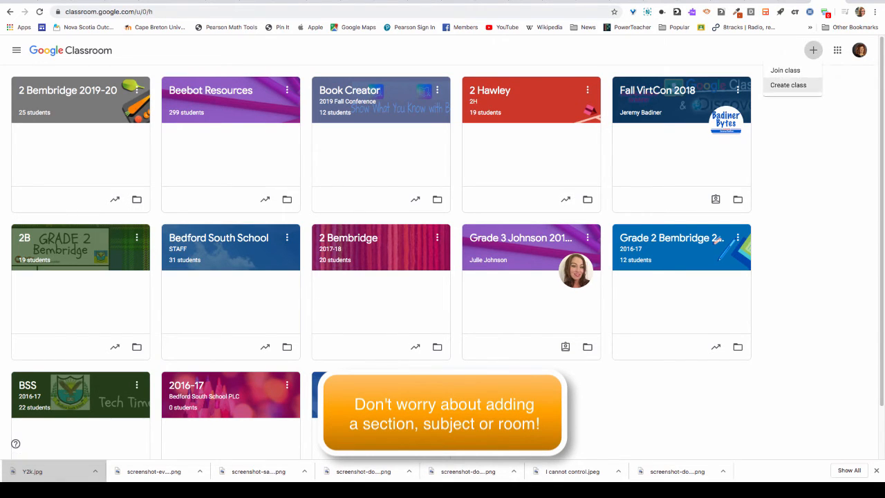
pyautogui.click(788, 84)
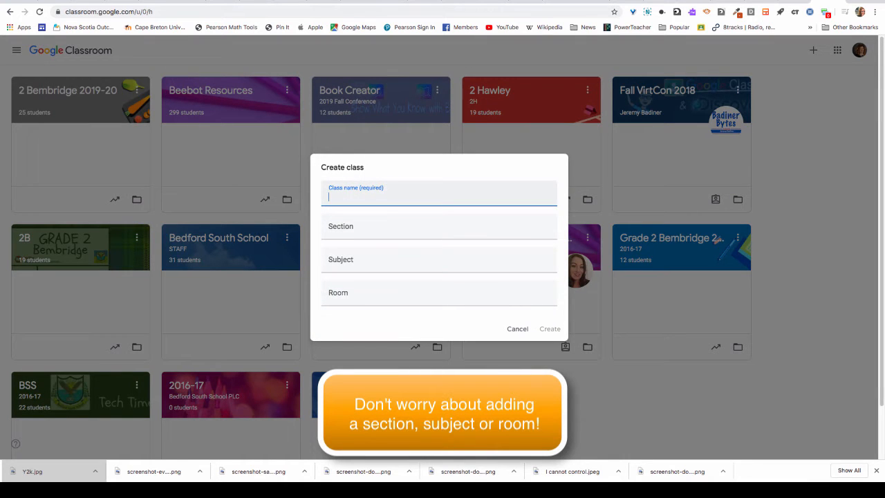
pyautogui.write('2')
pyautogui.write('BB')
pyautogui.press('BackSpace')
pyautogui.press('BackSpace')
pyautogui.write('Bembridge')
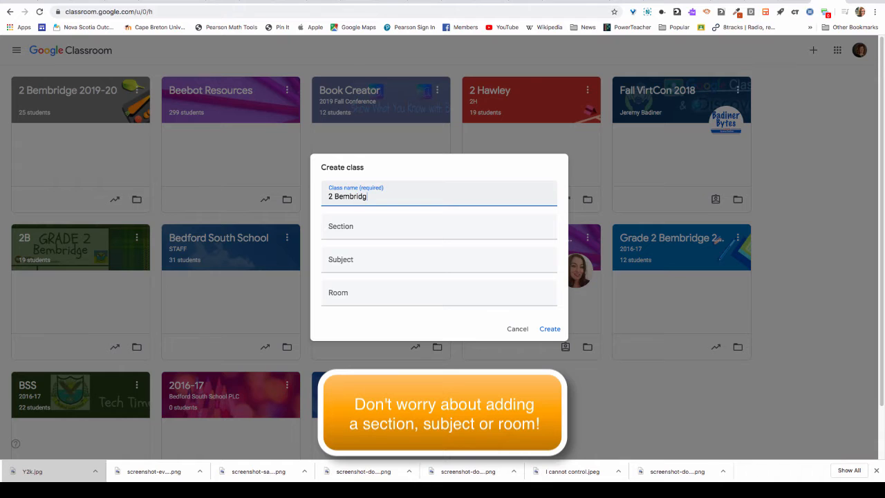
pyautogui.press('Tab')
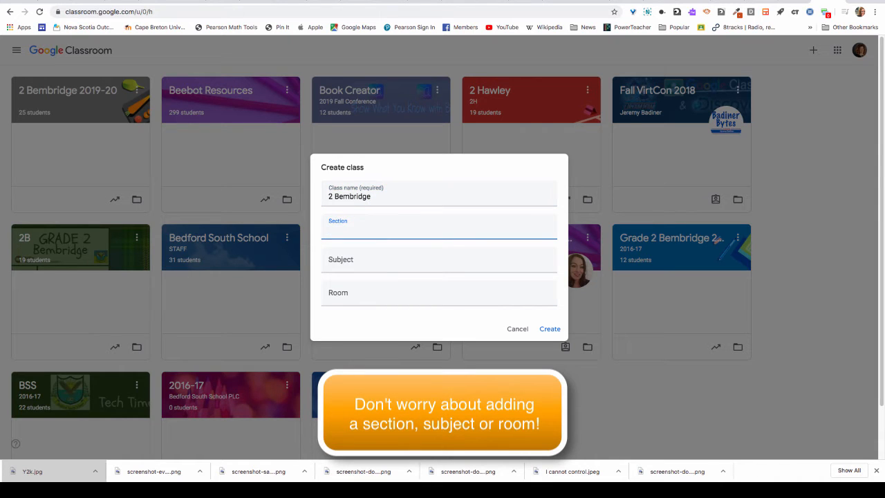
pyautogui.click(439, 197)
pyautogui.write('20')
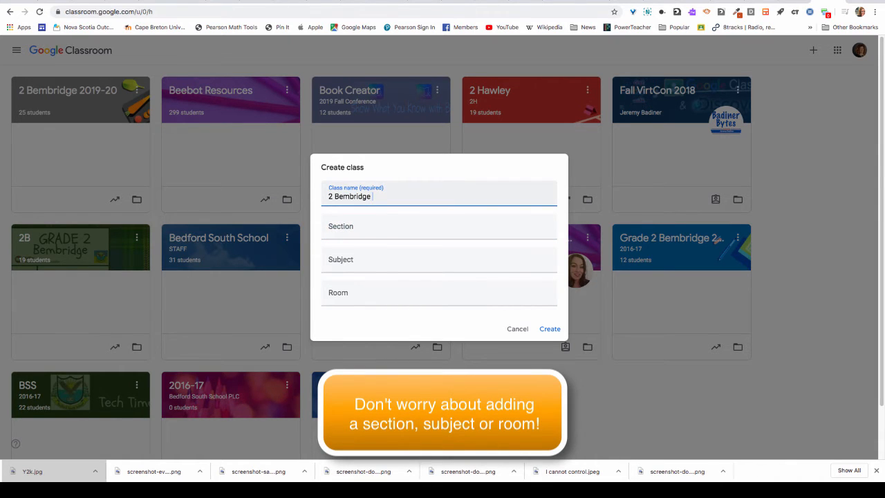
pyautogui.write('19-20 EXAM')
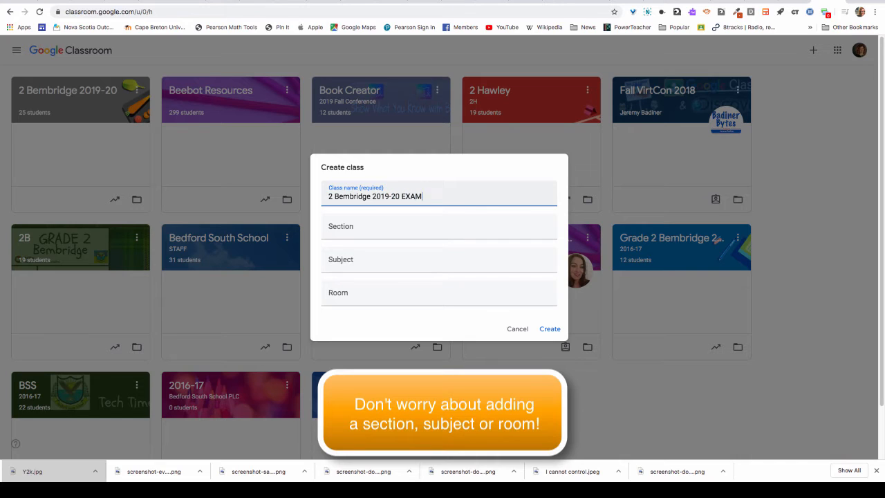
pyautogui.write('PLE')
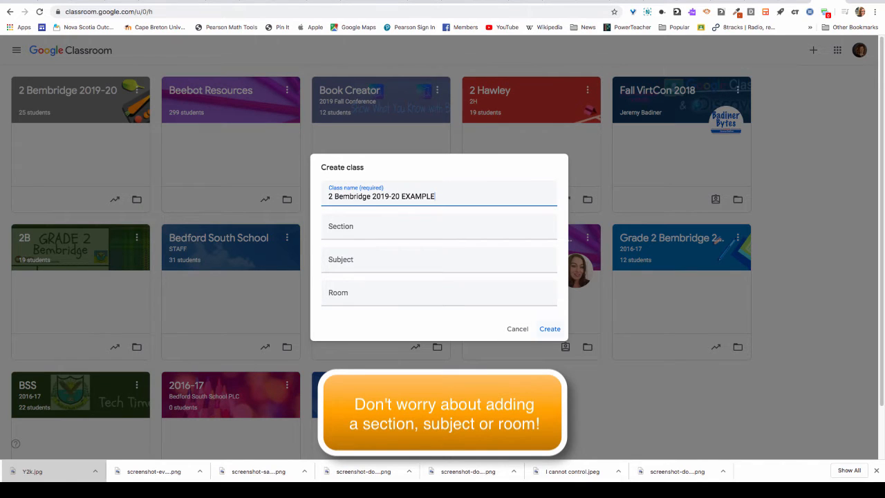
pyautogui.press('Return')
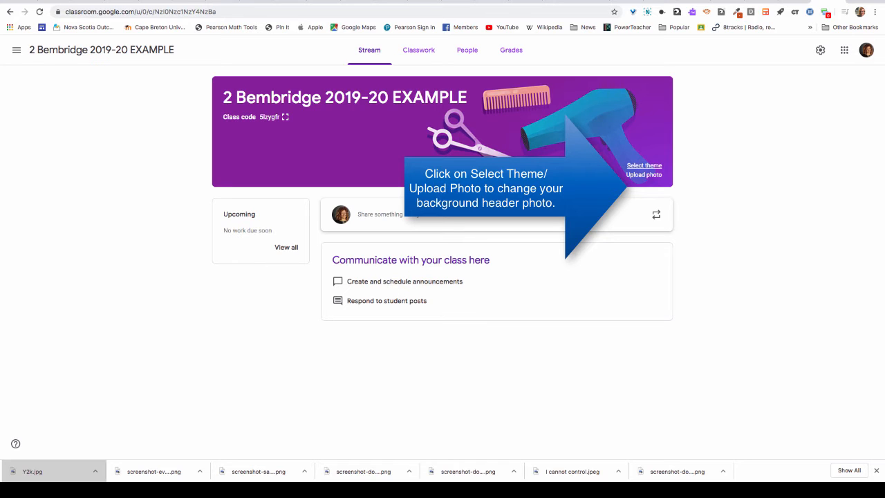
# Step: Apply the purple laptop theme from English & History, then view the People tab
pyautogui.click(643, 165)
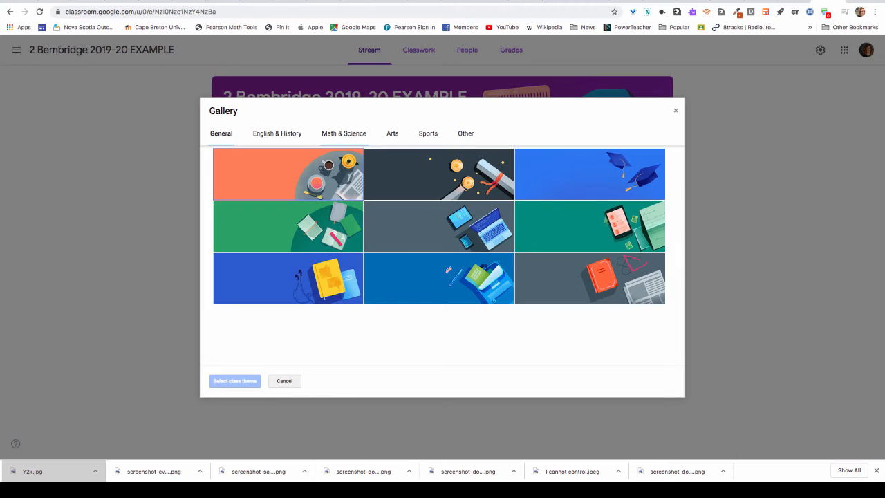
pyautogui.click(343, 133)
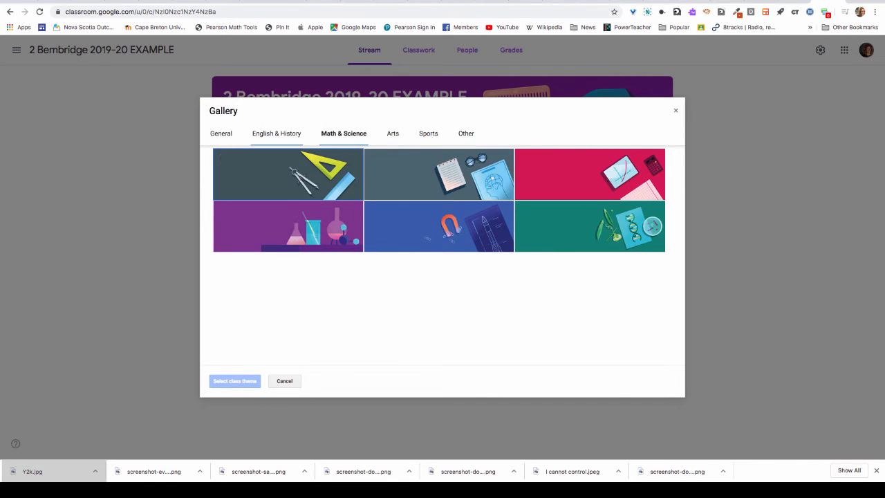
pyautogui.click(277, 133)
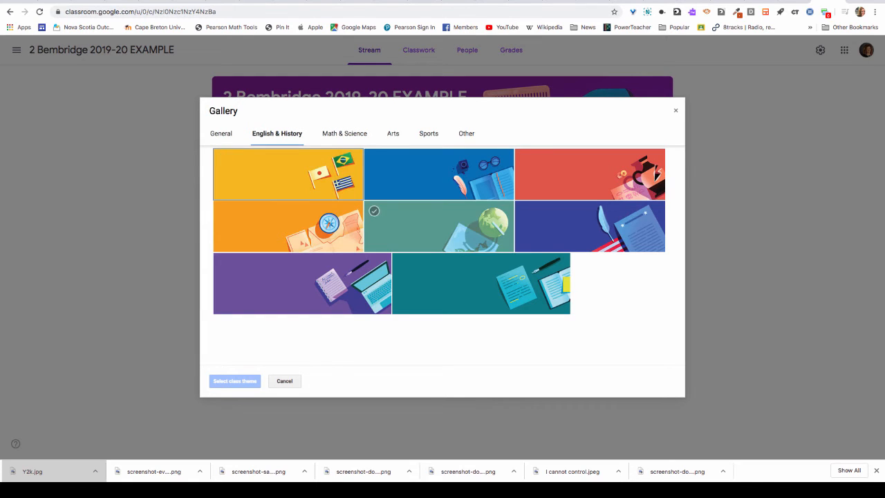
pyautogui.click(302, 283)
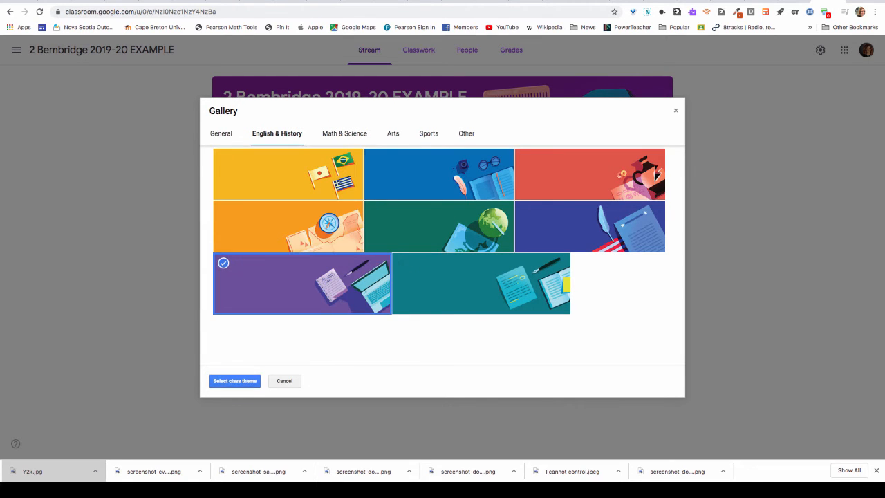
pyautogui.click(234, 381)
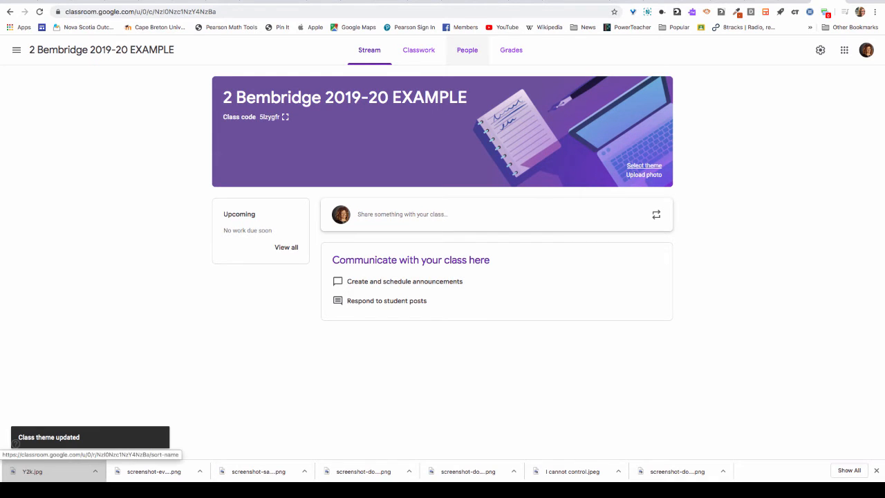
pyautogui.click(467, 50)
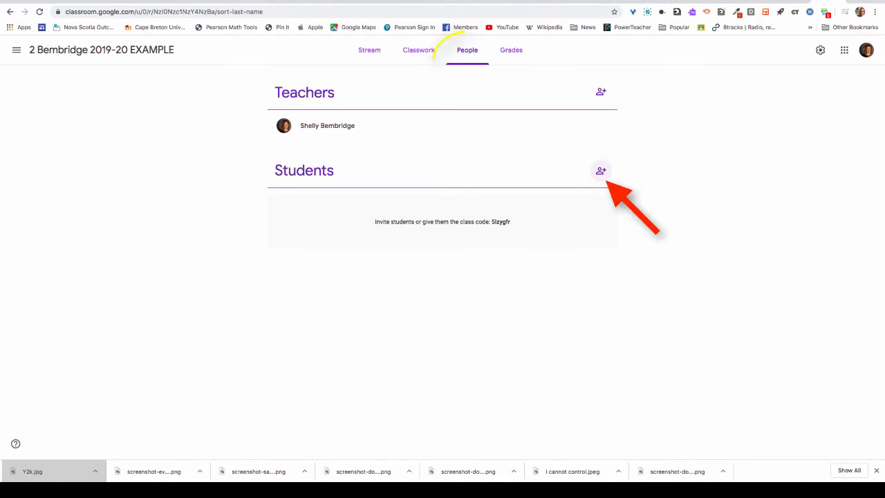
# Step: In Invite students, search a partial student name and browse the matching school accounts
pyautogui.click(600, 170)
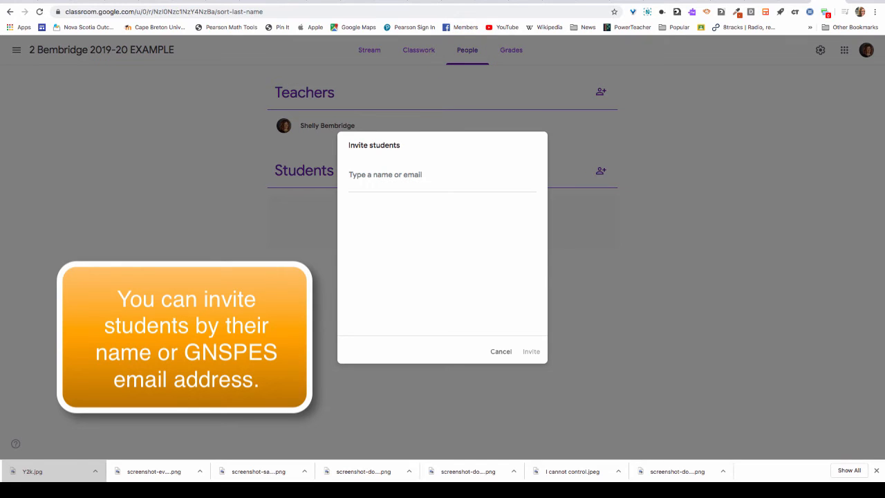
pyautogui.write('ki')
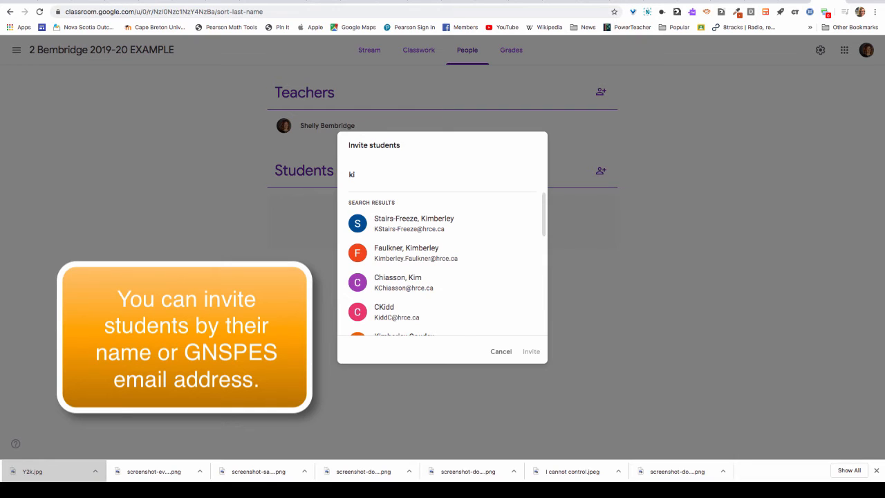
pyautogui.press('Down')
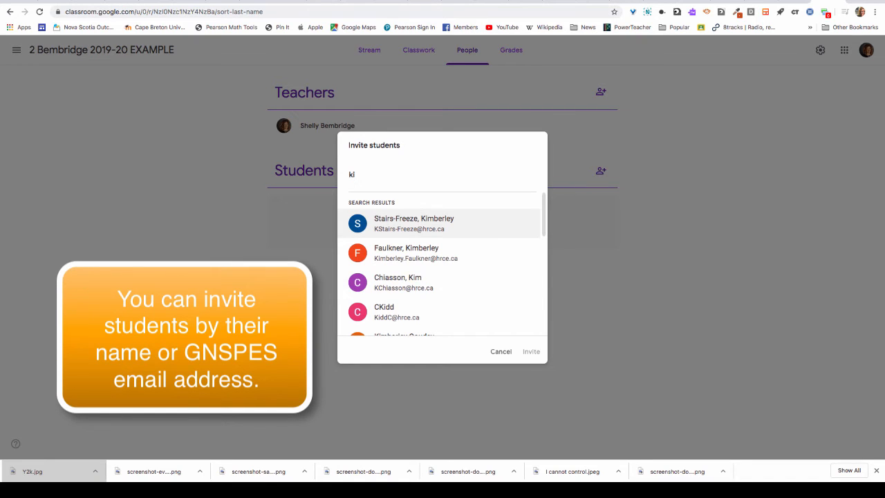
pyautogui.press('Down')
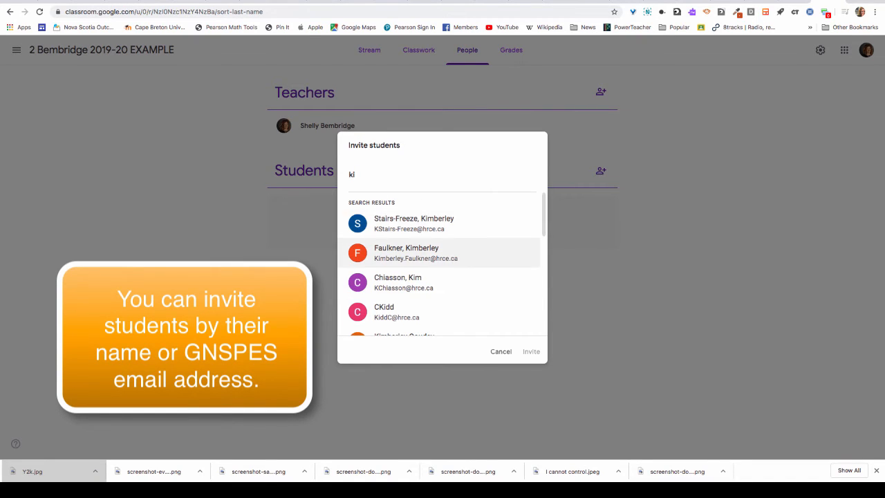
pyautogui.scroll(-5, 429, 242)
pyautogui.rightClick(429, 241)
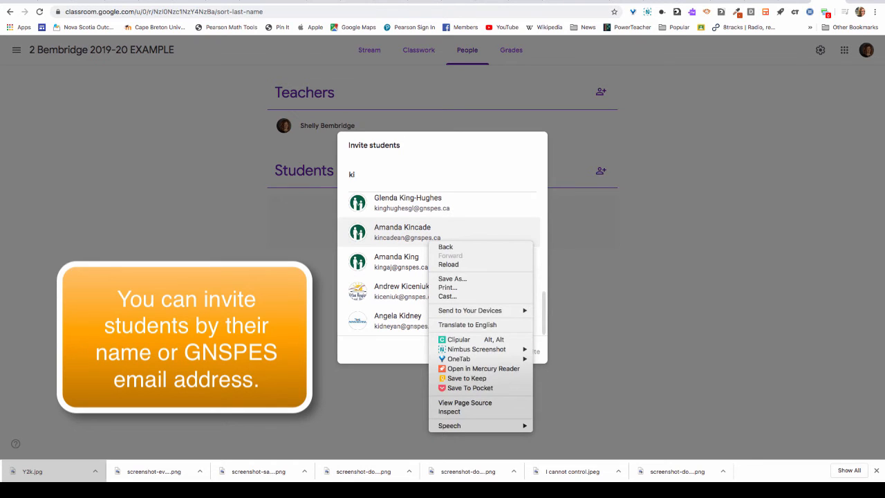
pyautogui.press('Escape')
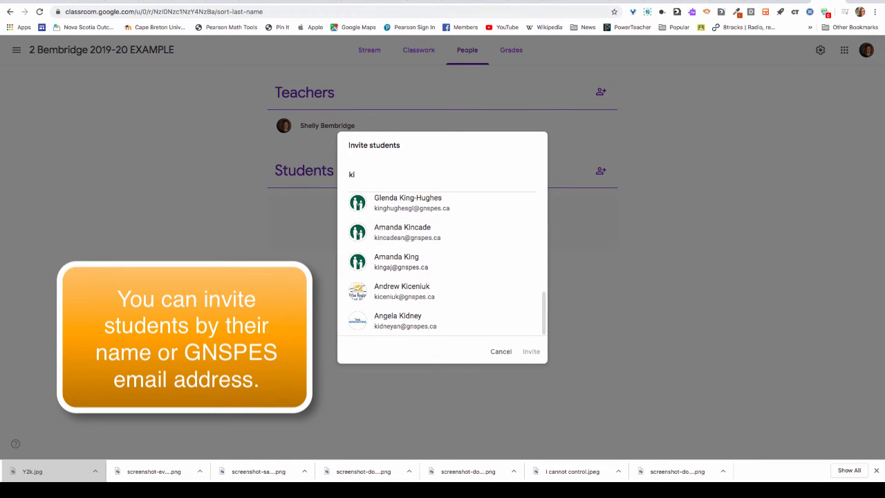
pyautogui.write('m s')
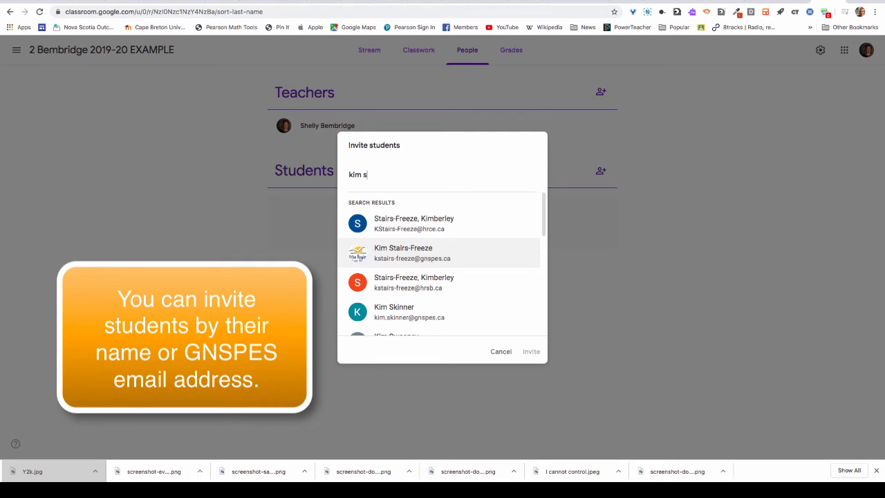
pyautogui.press('Down')
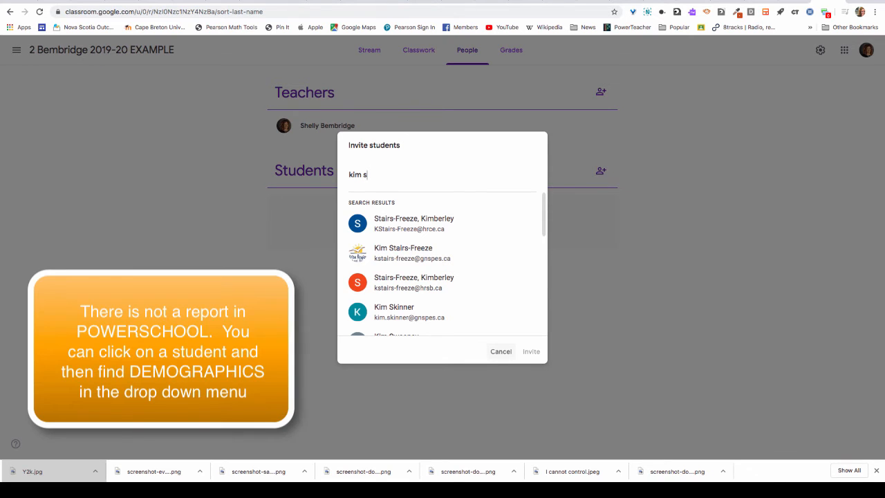
# Step: Cancel the student invitation, then review and close the Class settings page
pyautogui.click(500, 352)
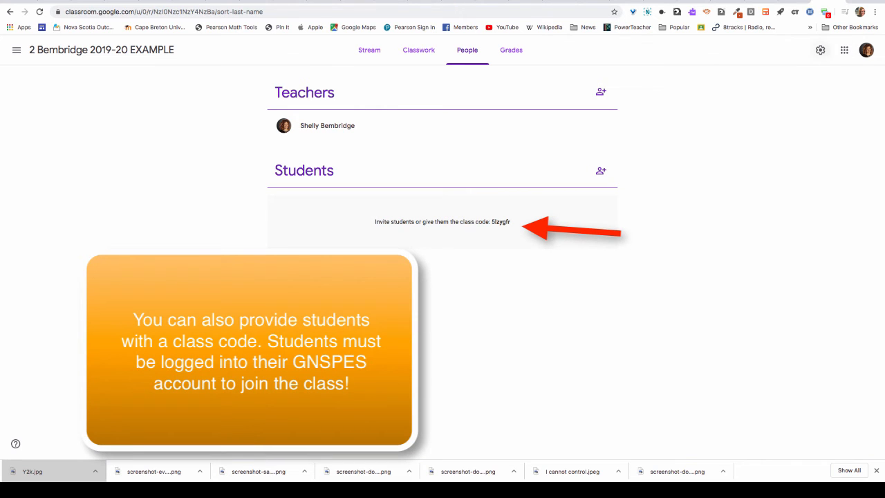
pyautogui.click(820, 50)
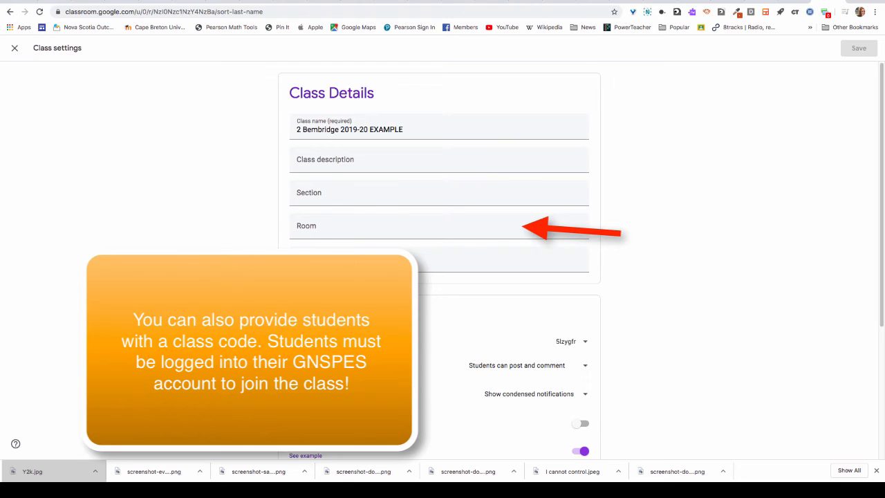
pyautogui.scroll(-3, 439, 263)
pyautogui.scroll(3, 439, 263)
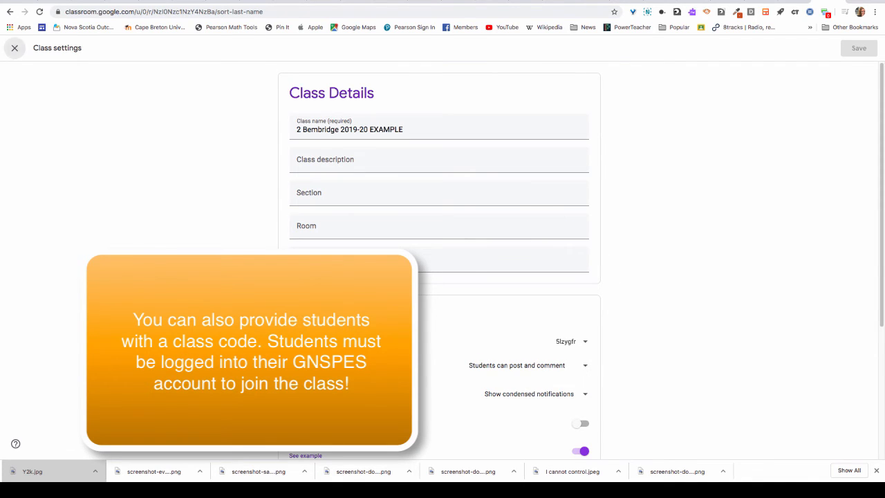
pyautogui.click(15, 47)
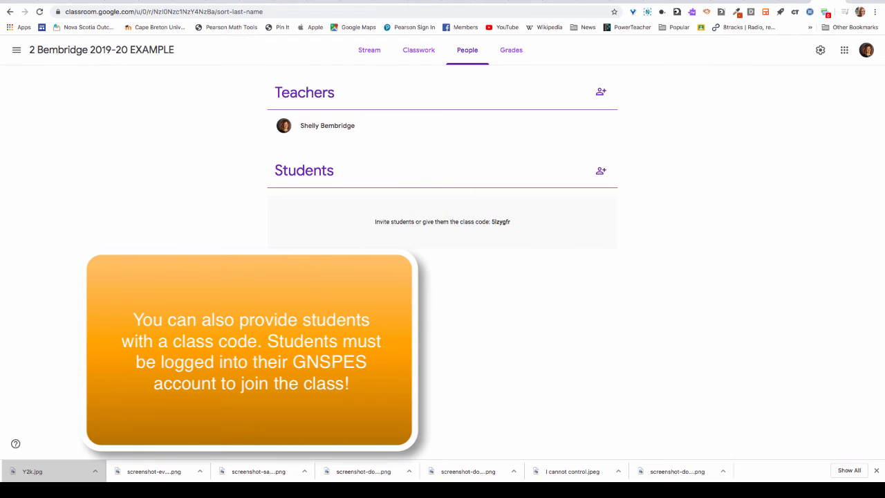
# Step: Glance at the navigation drawer, Stream and apps grid, then select the class code on People
pyautogui.moveTo(511, 221); pyautogui.dragTo(502, 221)
pyautogui.click(16, 50)
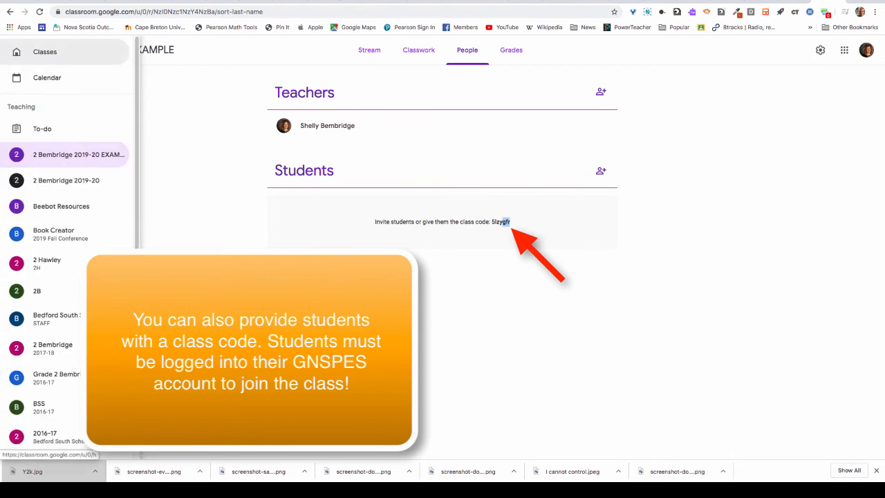
pyautogui.click(171, 68)
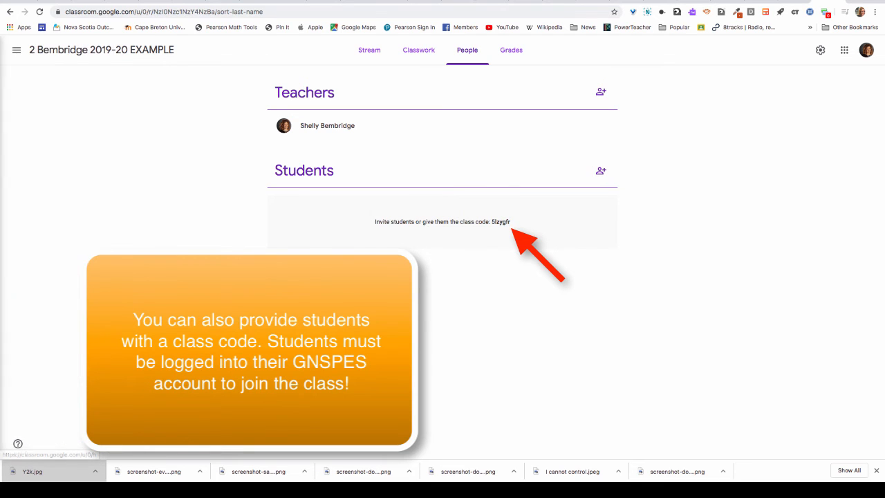
pyautogui.click(102, 50)
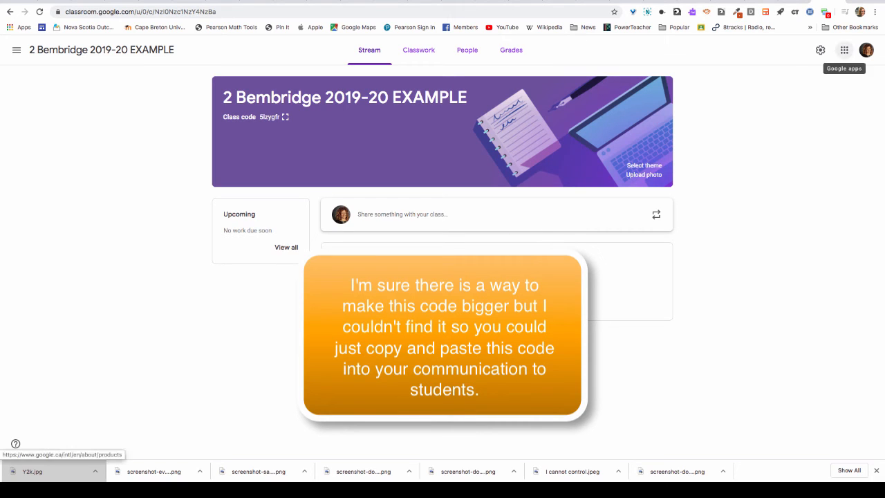
pyautogui.click(844, 50)
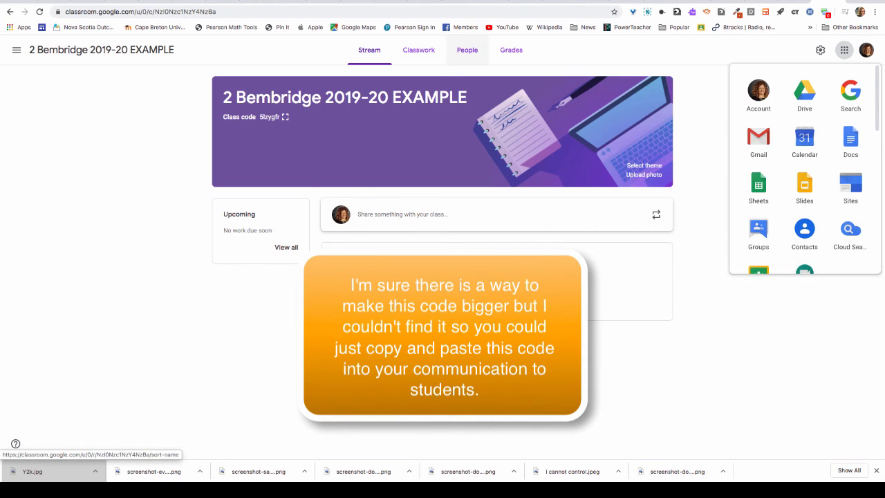
pyautogui.click(466, 49)
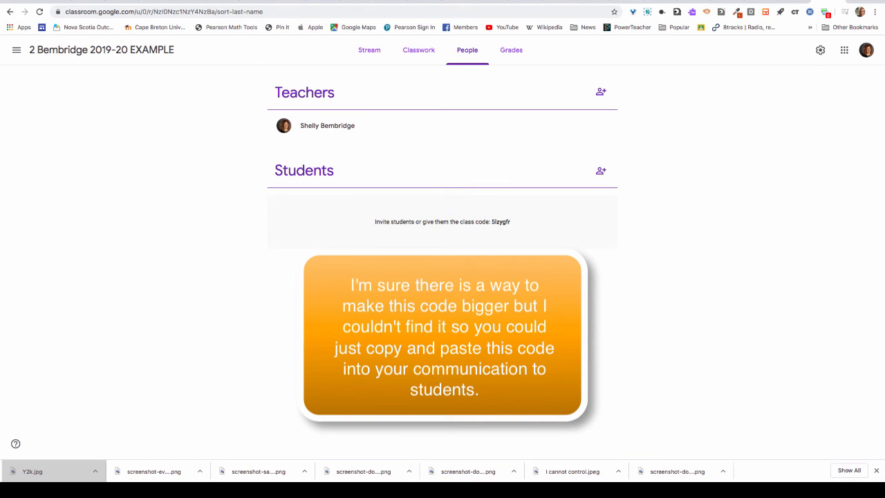
pyautogui.moveTo(511, 222); pyautogui.dragTo(492, 221)
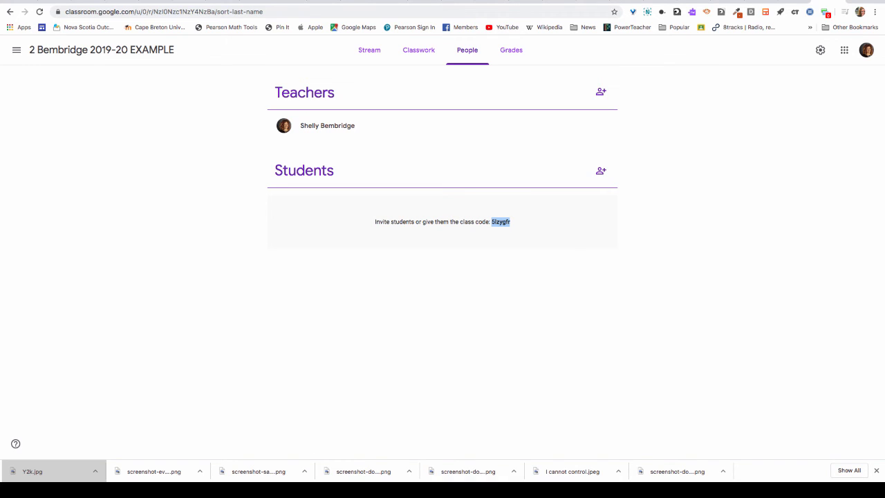
# Step: Copy the selected class code, then go to the Classroom home page via Google apps
pyautogui.rightClick(501, 222)
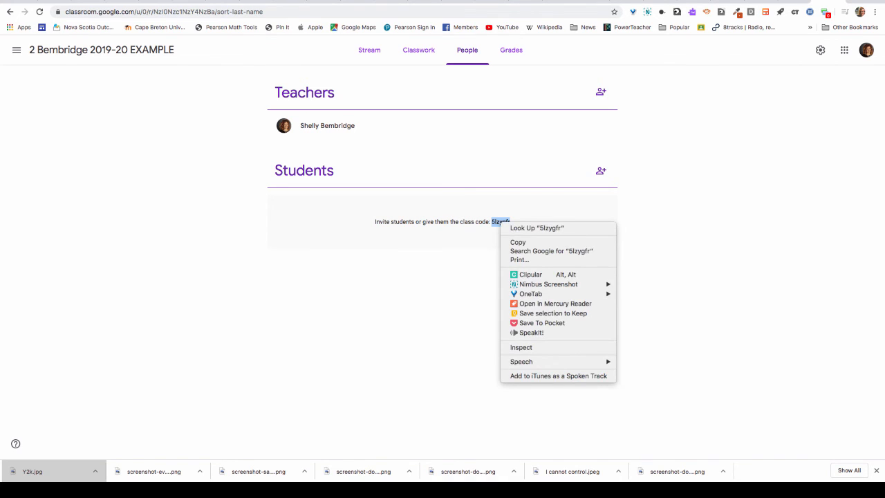
pyautogui.click(517, 242)
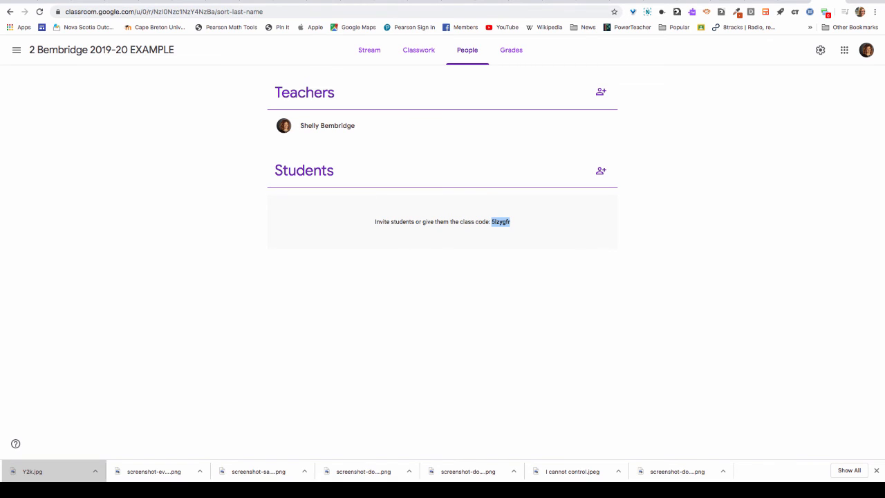
pyautogui.rightClick(501, 221)
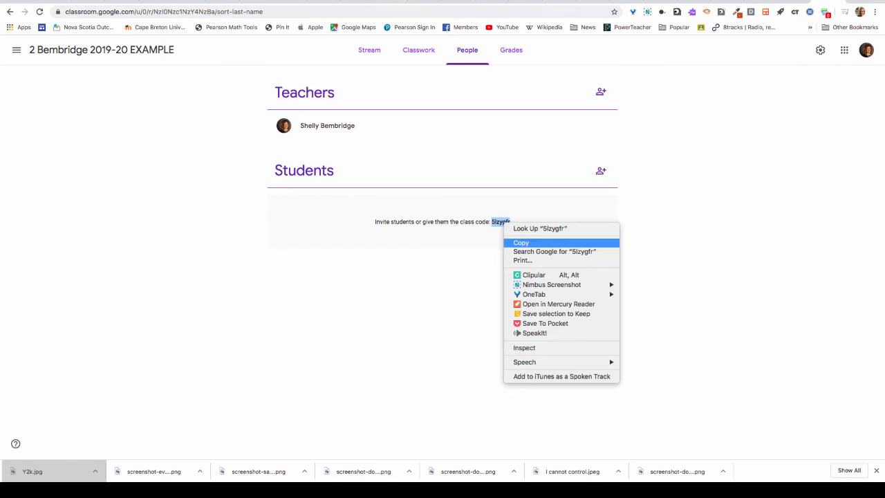
pyautogui.click(520, 243)
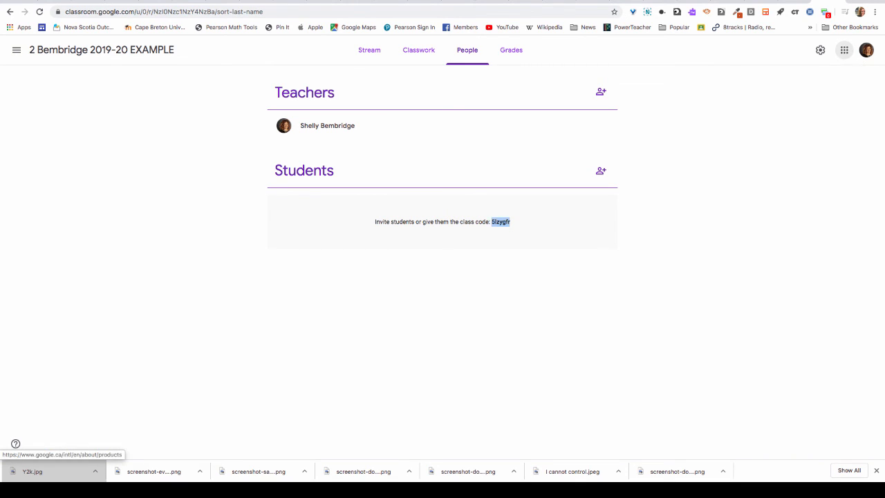
pyautogui.click(844, 50)
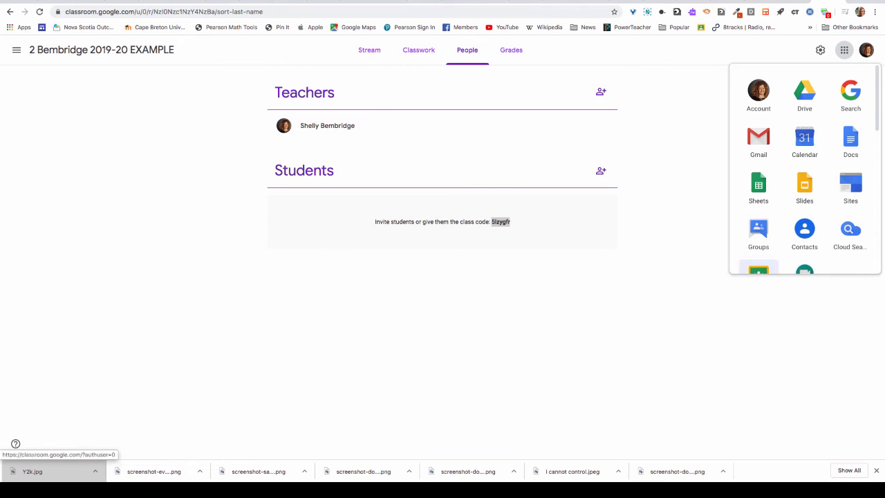
pyautogui.click(758, 270)
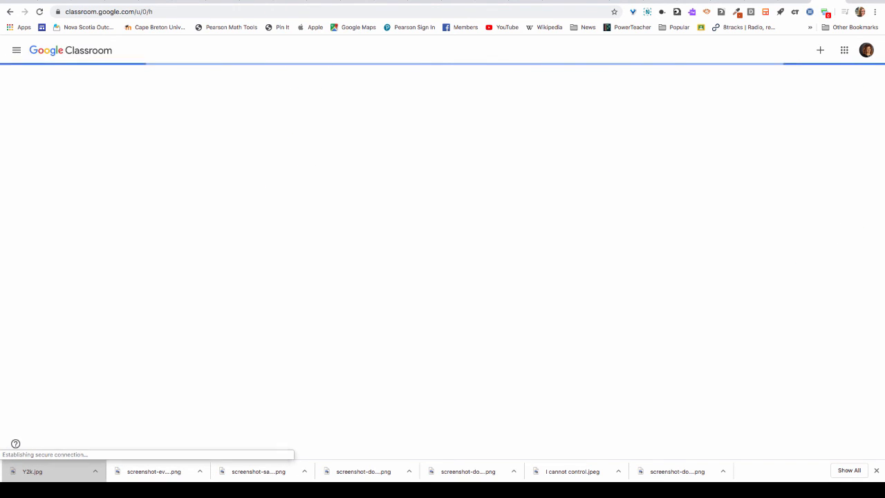
pyautogui.click(813, 50)
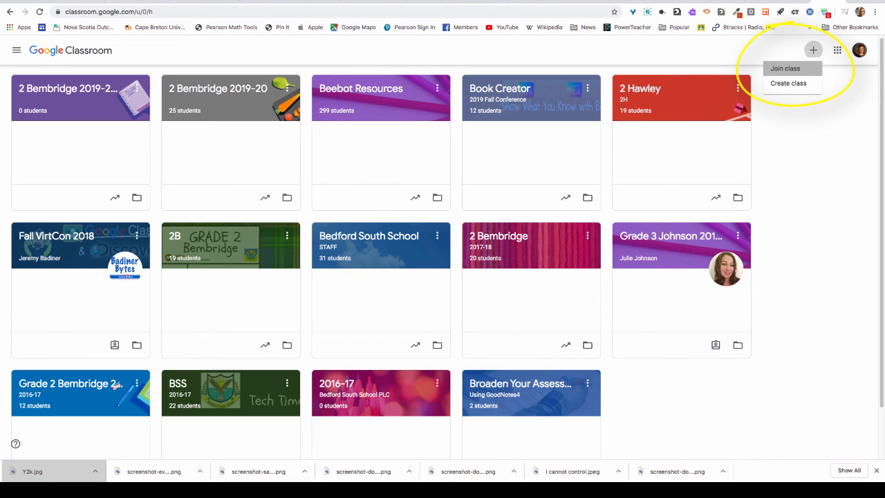
pyautogui.click(785, 69)
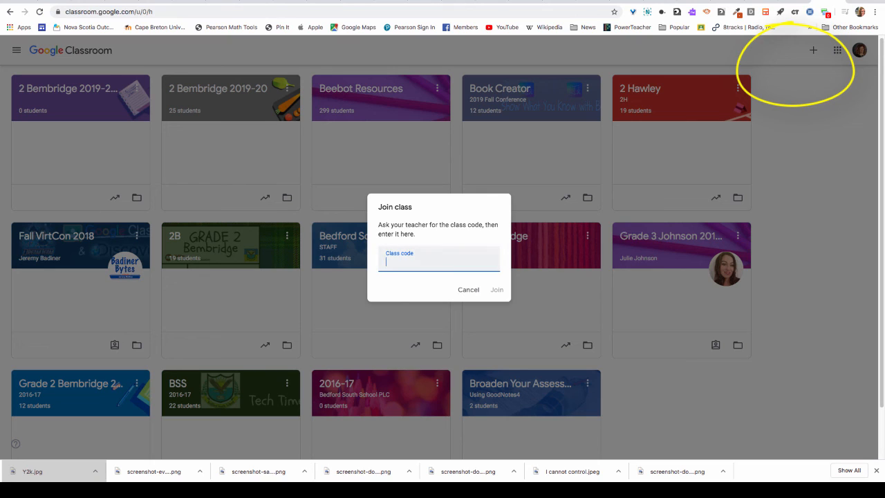
pyautogui.rightClick(388, 261)
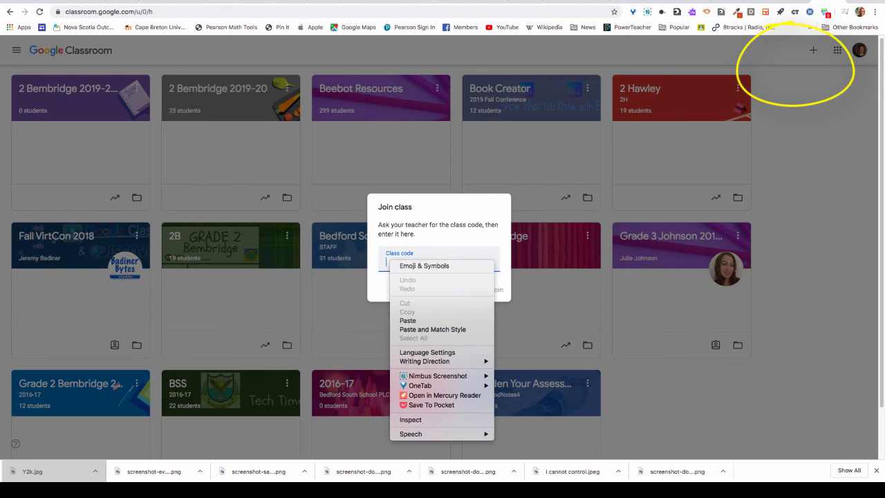
pyautogui.click(407, 320)
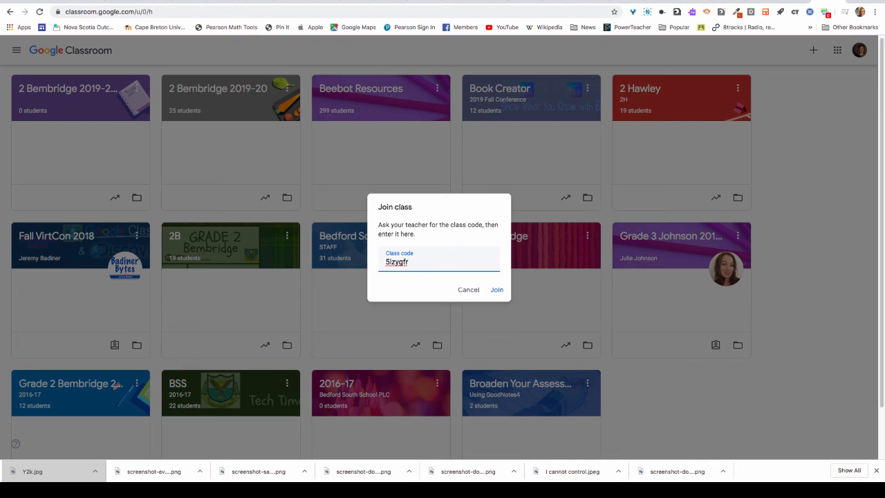
# Step: Cancel the Join class form and open the Classwork page of 2 Bembridge 2019-20 EXAMPLE
pyautogui.click(468, 289)
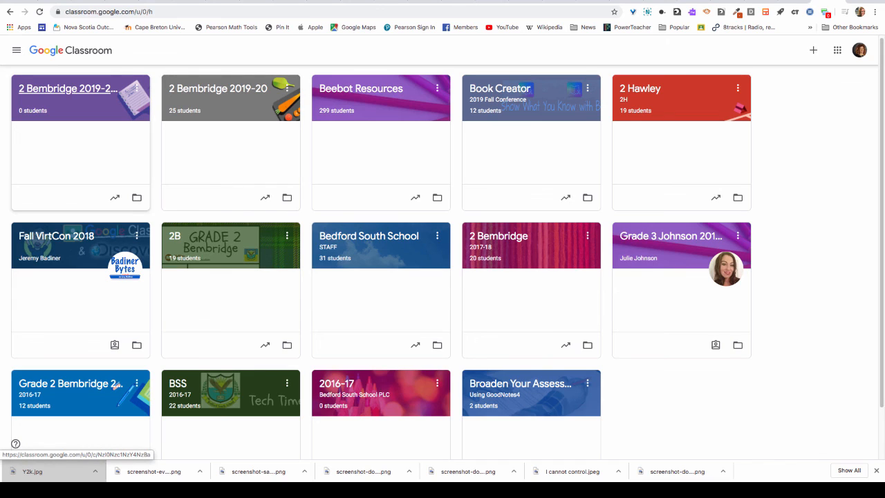
pyautogui.click(68, 89)
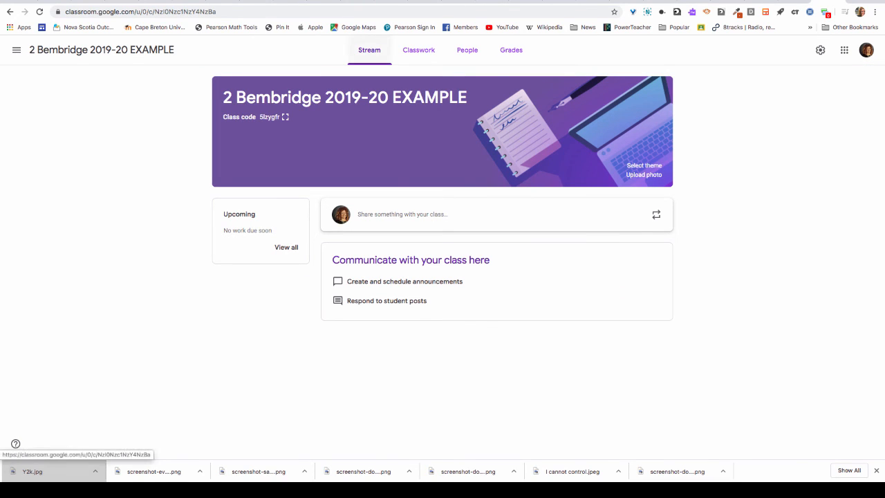
pyautogui.click(418, 50)
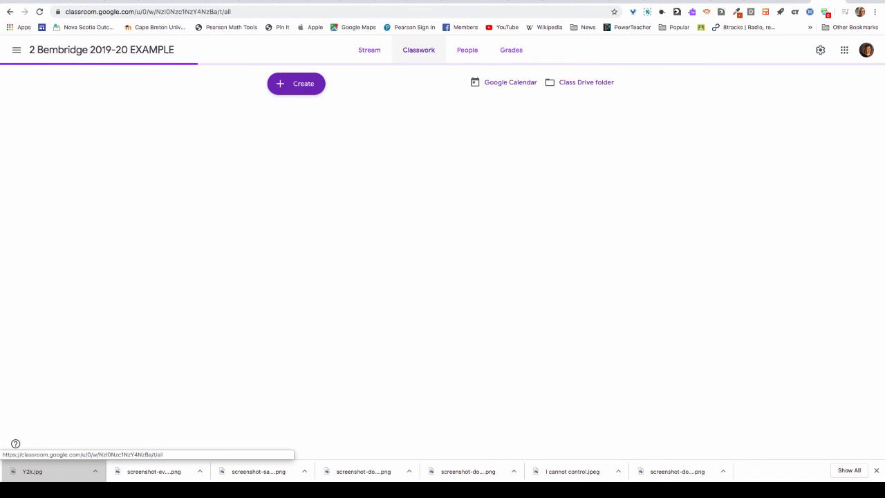